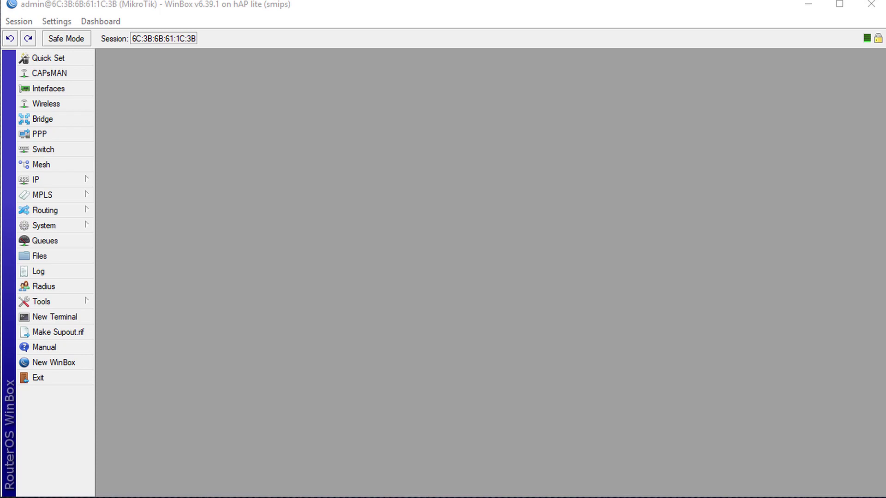
Open the Firewall window from the IP menu in WinBox
left_click(60, 184)
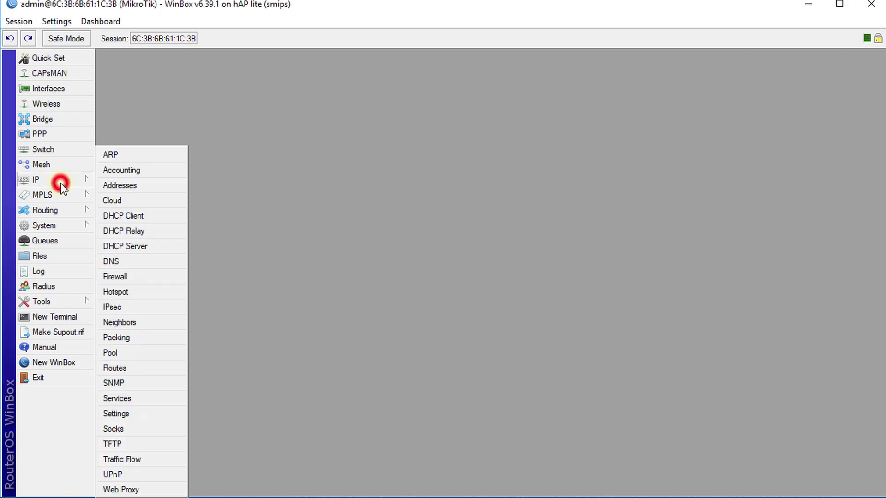
left_click(137, 276)
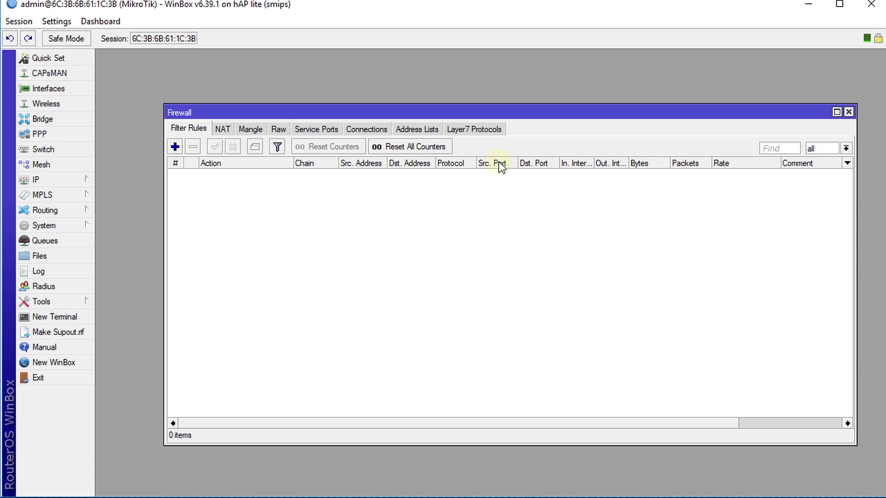
Add a Layer7 protocol named 'facebook' with the pasted Facebook domain regexp
left_click(473, 128)
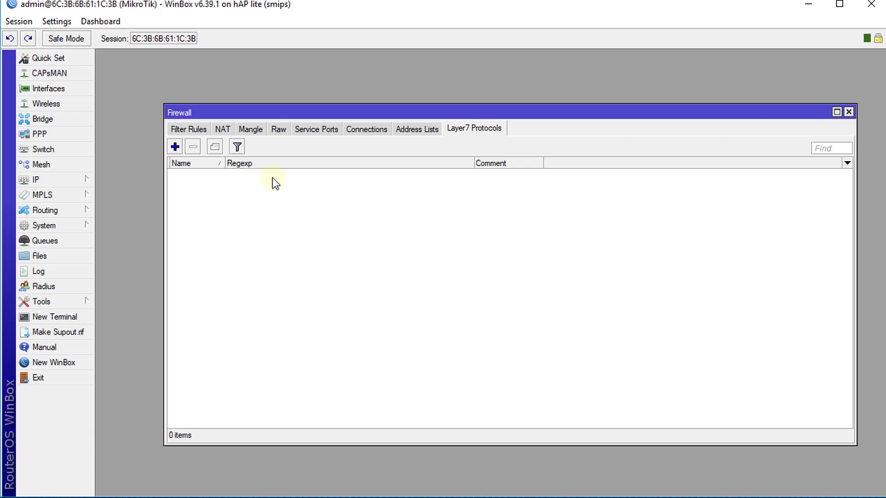
left_click(175, 147)
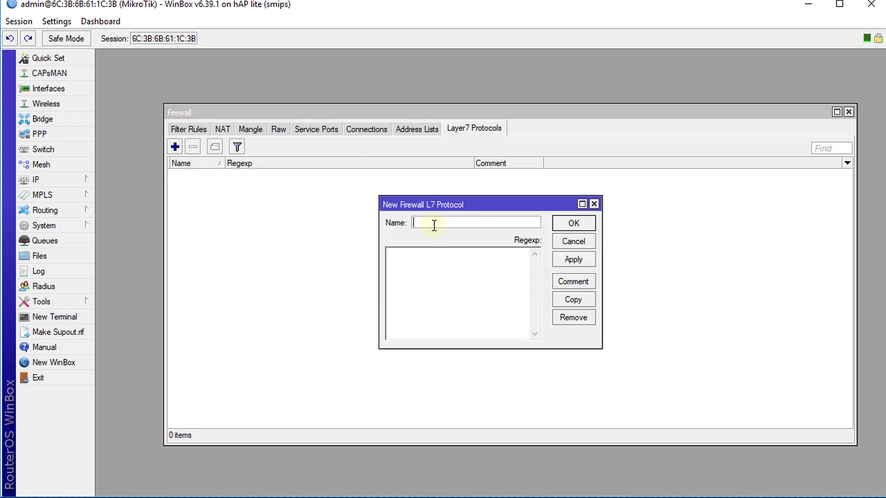
type("facebook")
left_click(434, 256)
type("^.+\\.(facebook.com|facebook.net|fbcdn.com|fbsbx.com|fbcdn.net|fb.com|tfbnw.net).*$")
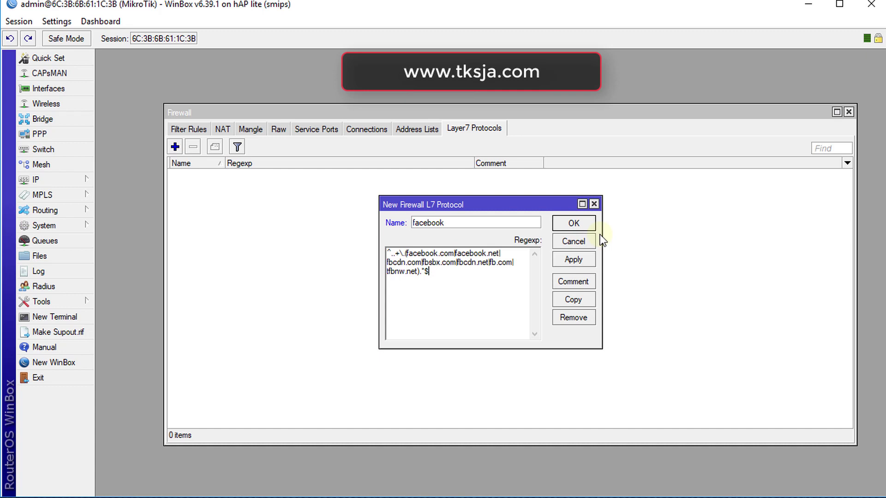
left_click(560, 222)
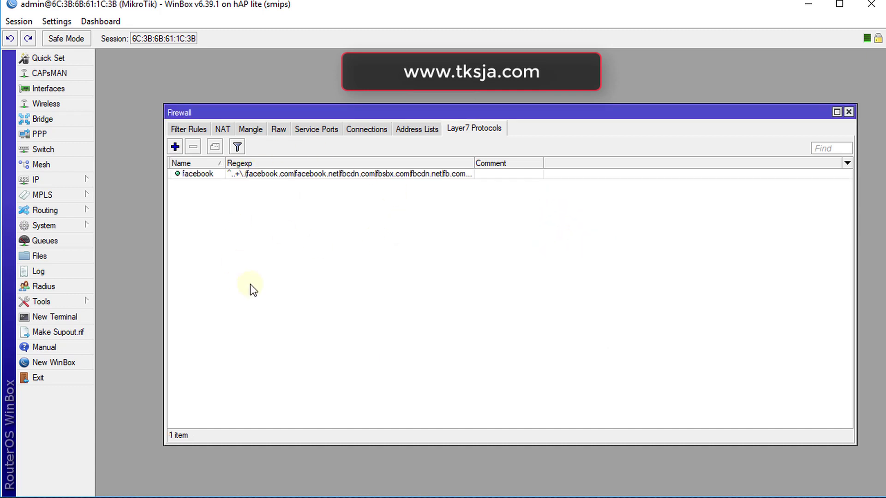
Start a new prerouting mangle rule matching protocol 6 (tcp)
left_click(251, 130)
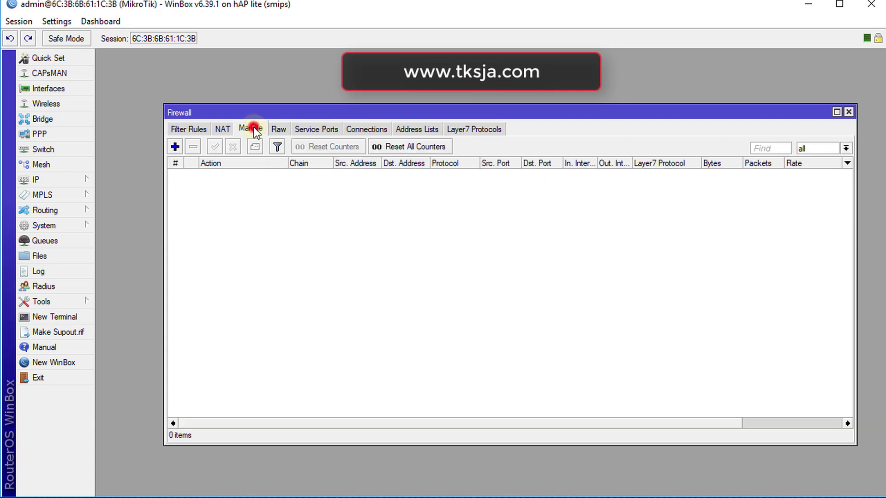
left_click(175, 146)
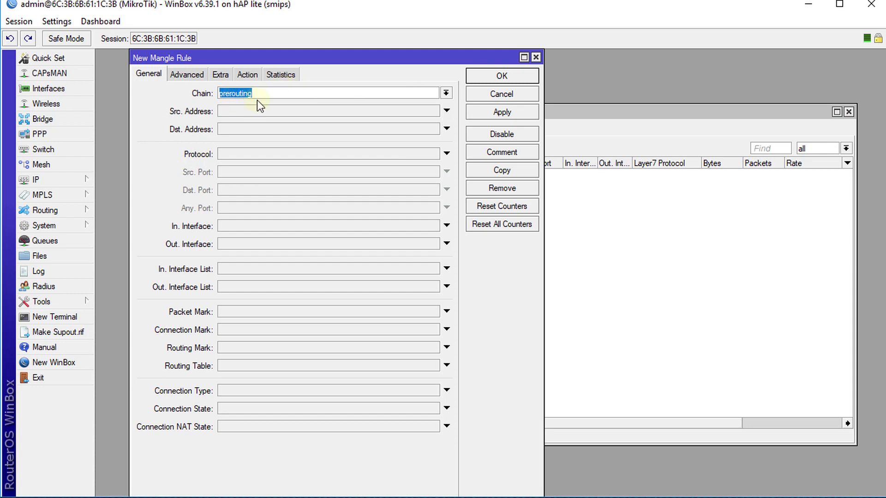
left_click(377, 152)
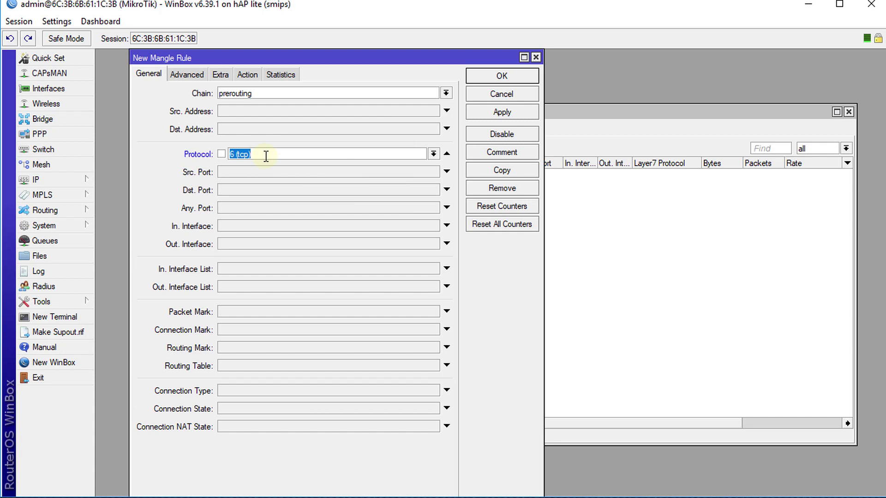
Set the mangle rule's Layer7 Protocol to facebook
left_click(187, 79)
left_click(330, 137)
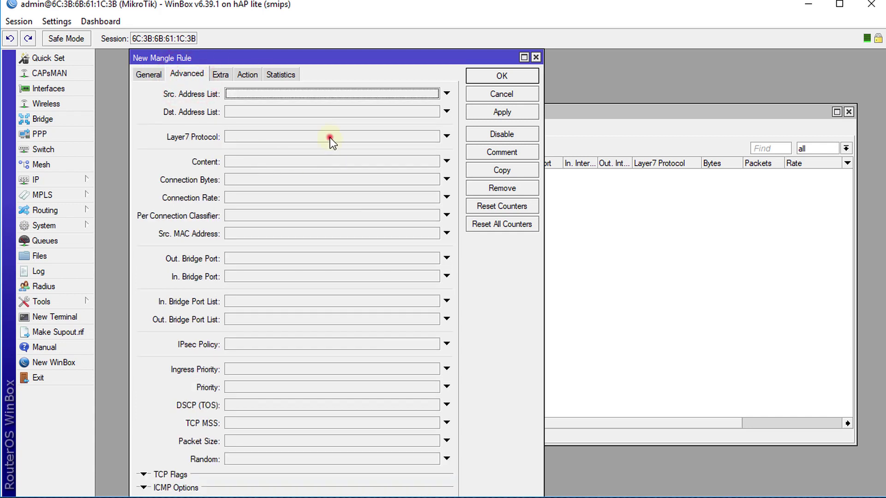
left_click(418, 139)
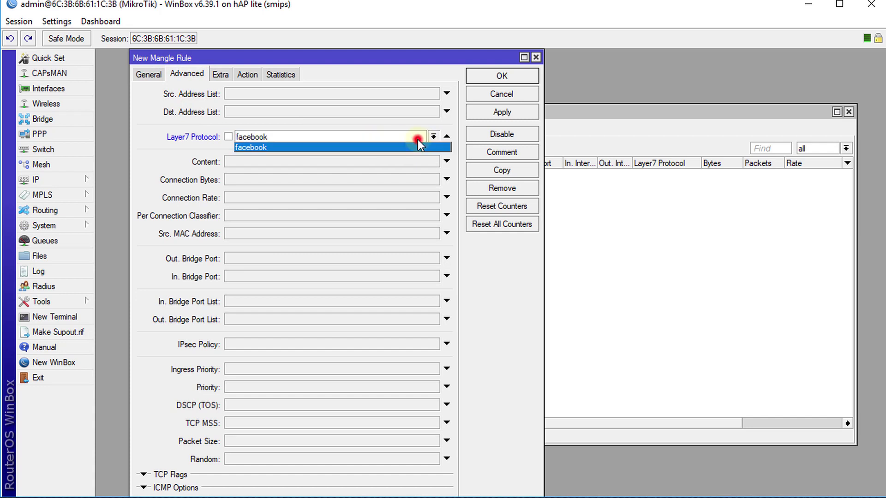
left_click(258, 147)
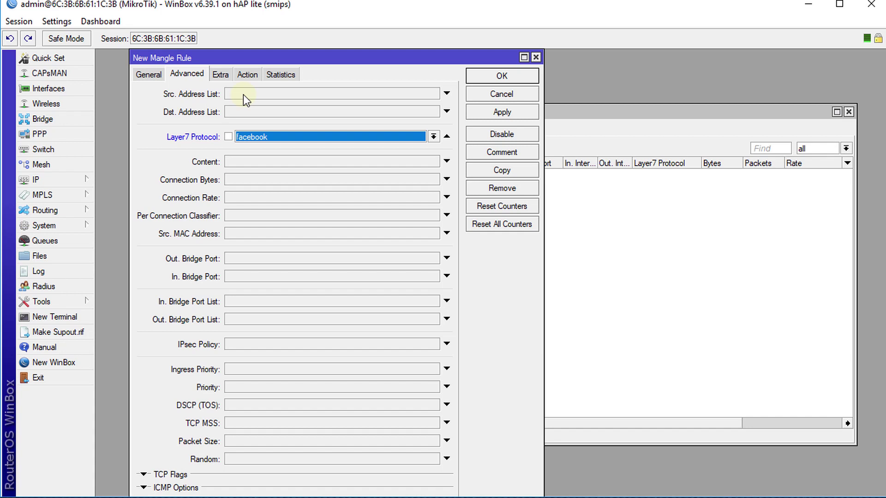
Try, then clear, the Src. Address List and Src. Address conditions, leaving both unset
left_click(444, 94)
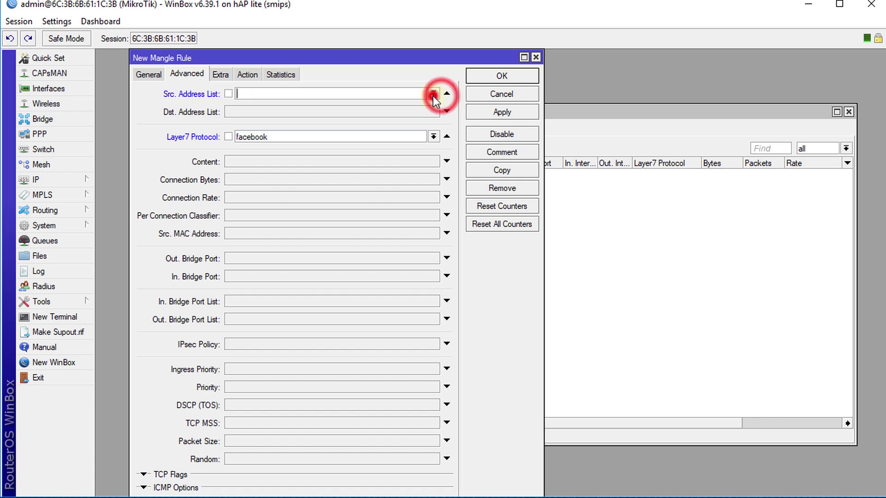
left_click(434, 95)
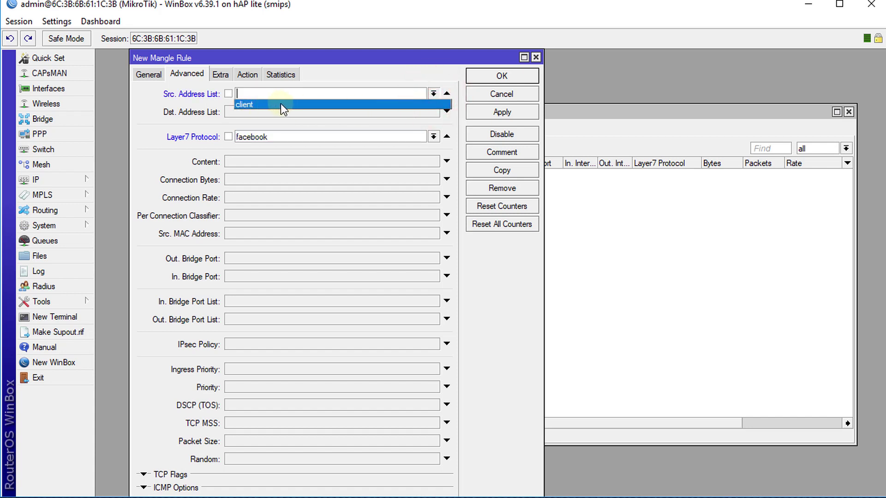
left_click(298, 92)
left_click(446, 94)
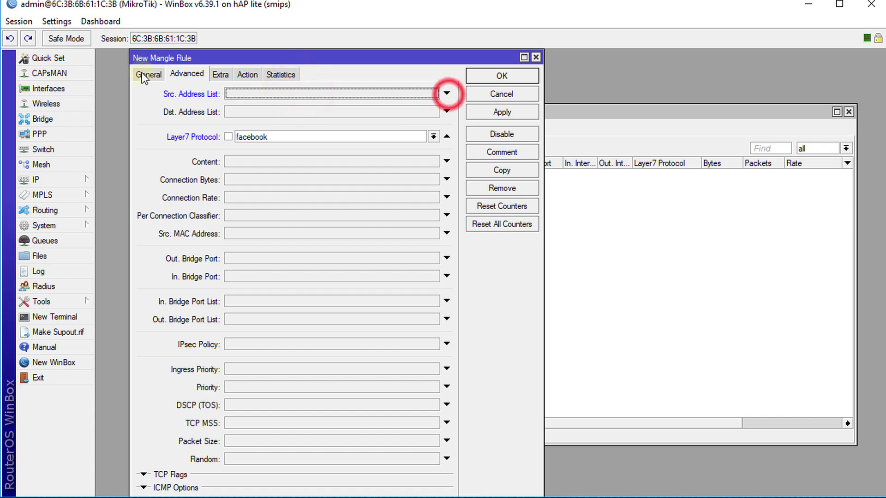
left_click(149, 75)
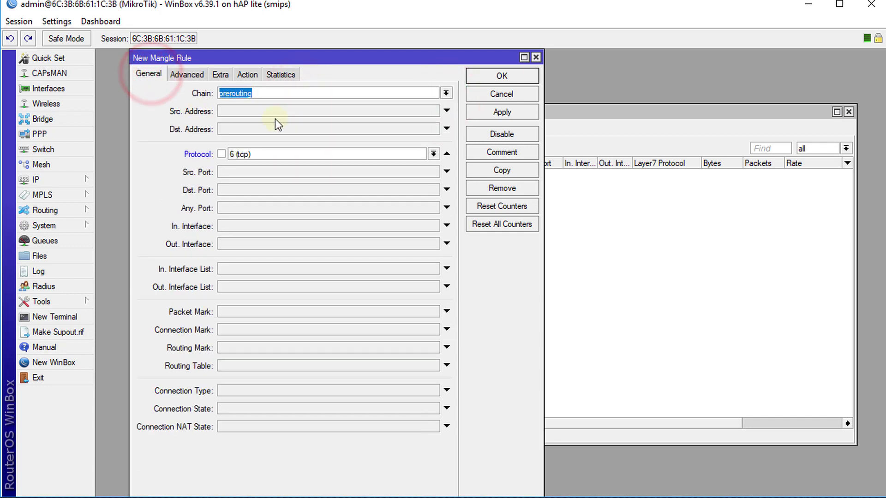
left_click(243, 112)
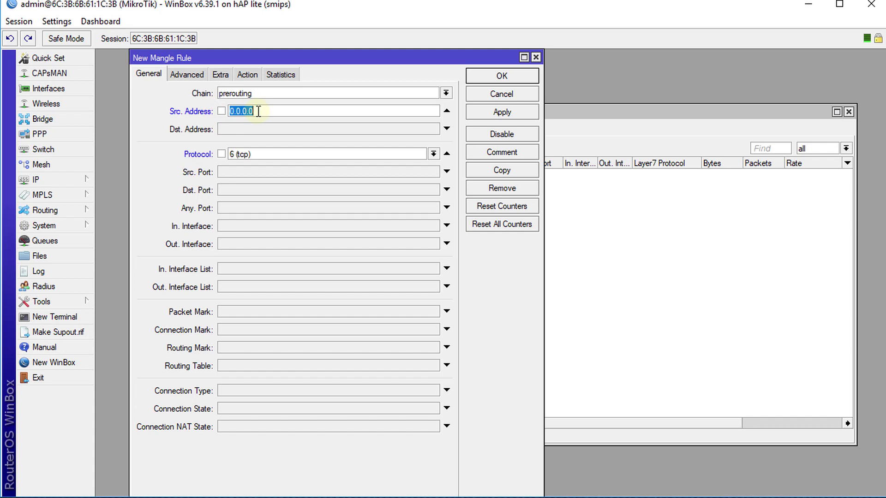
left_click(446, 114)
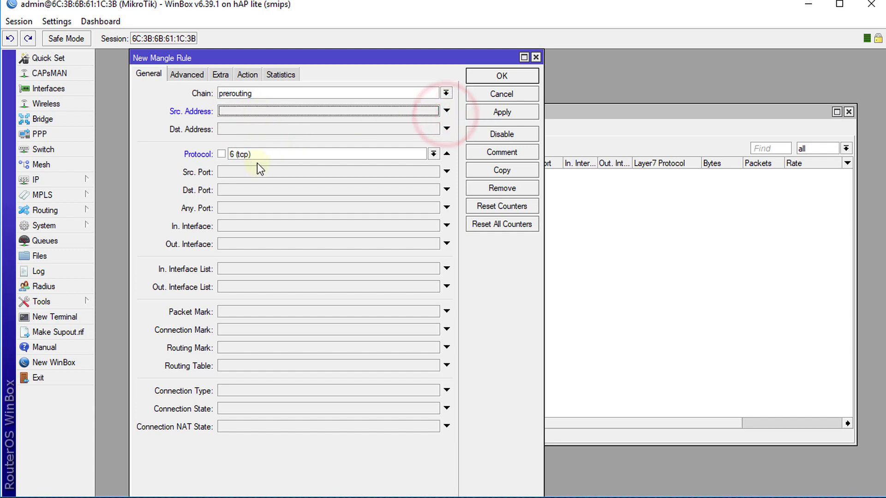
left_click(193, 76)
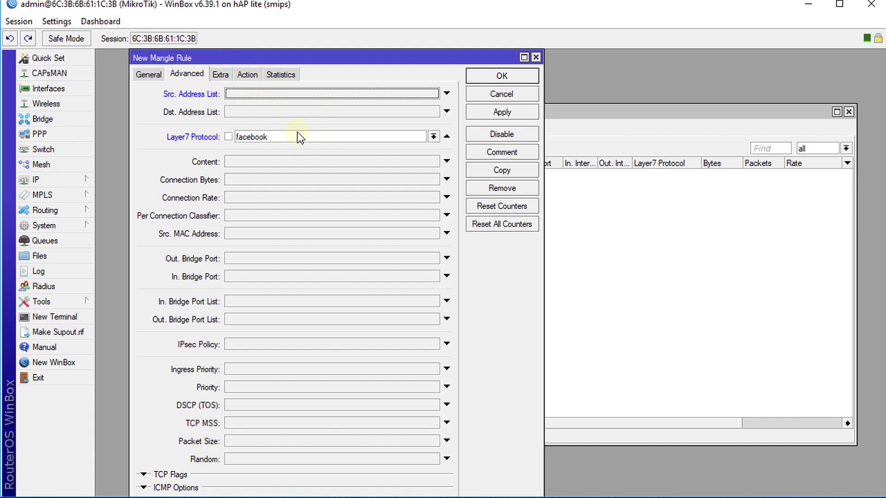
Set the mangle action to mark connection with new connection mark facebook_conn
left_click(248, 74)
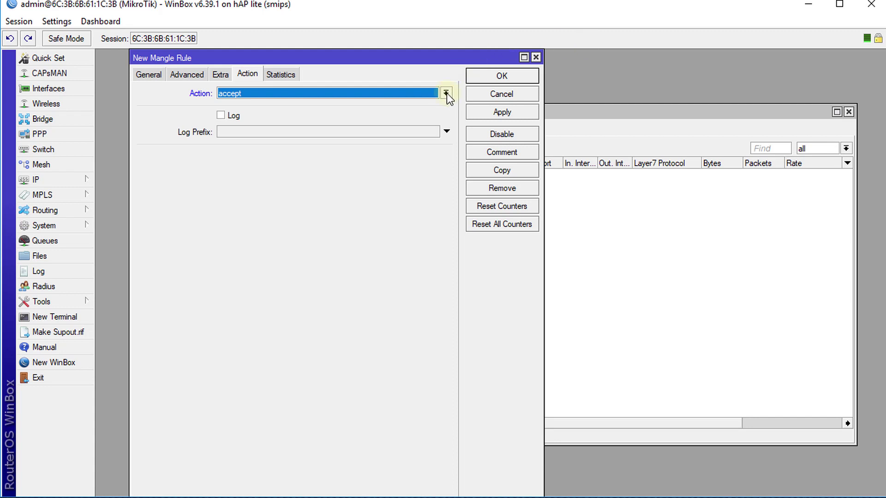
left_click(447, 93)
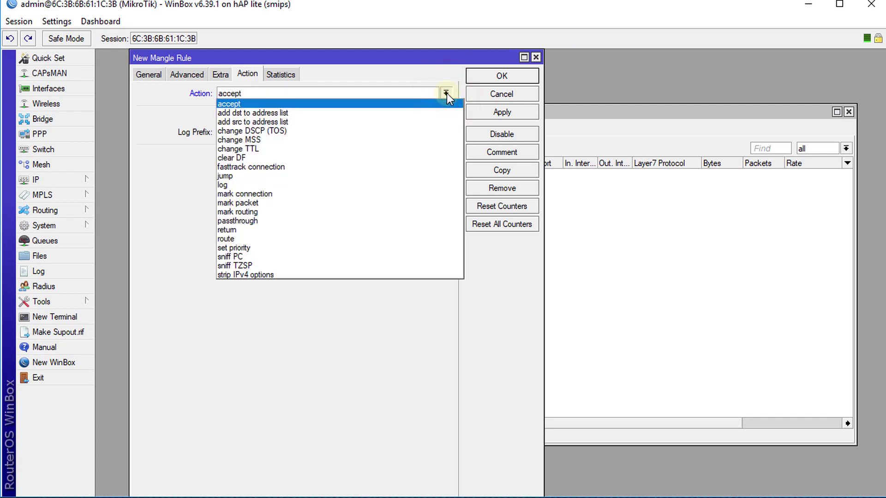
left_click(319, 195)
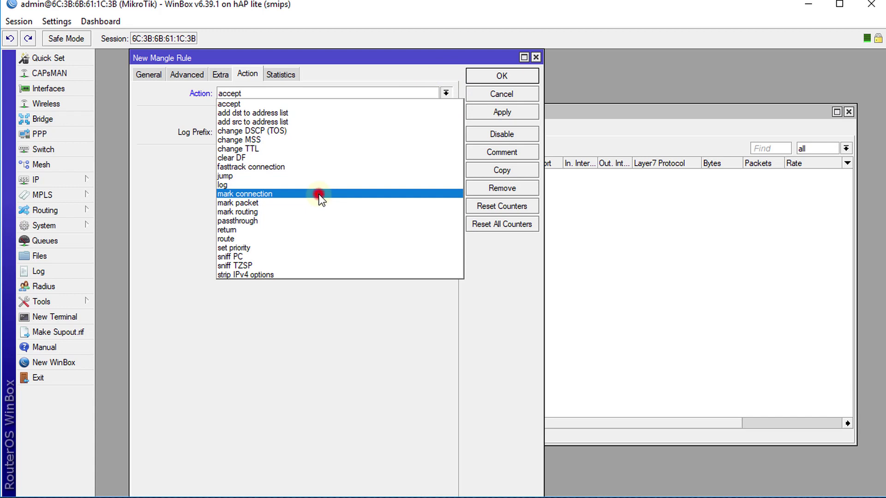
left_click(266, 156)
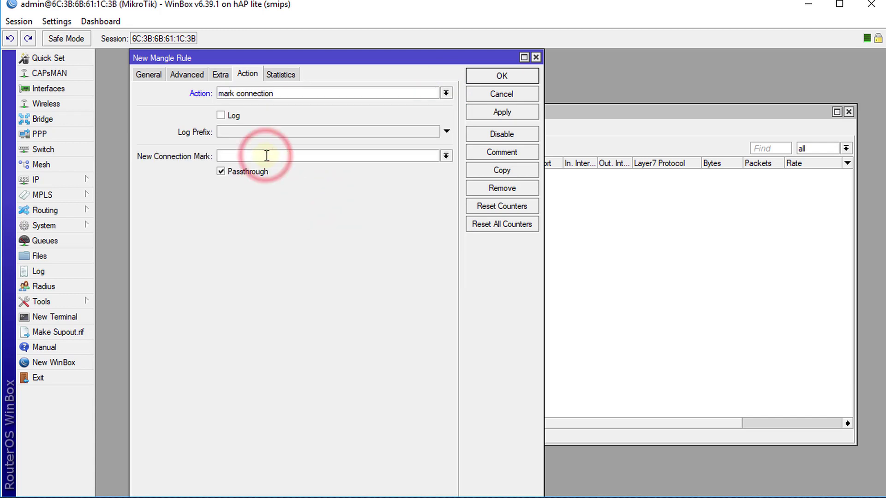
type("faceboo")
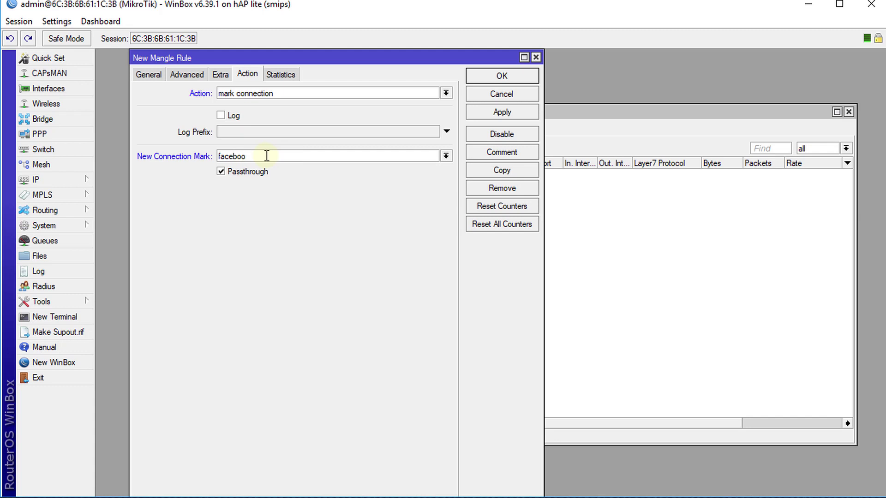
type("k")
key("BackSpace")
key("BackSpace")
type("ok_conn")
Comment the mangle rule 'Facebook Connection', then apply and save it
left_click(483, 154)
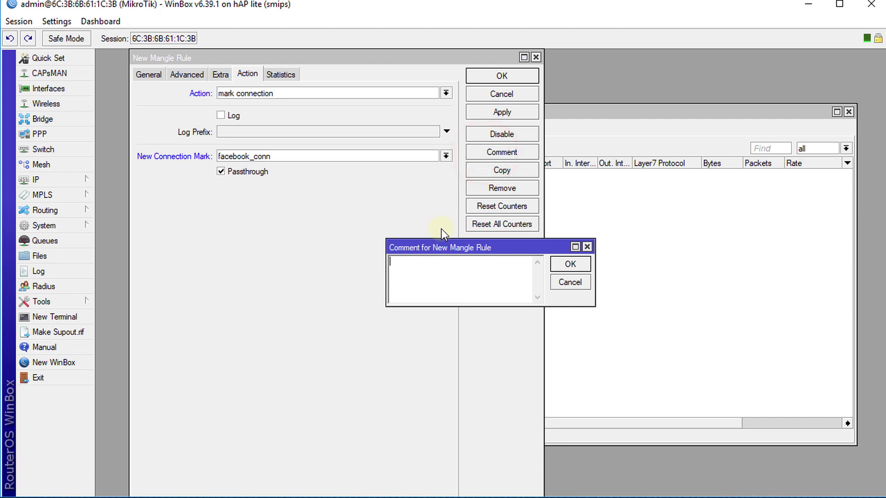
type("Facebook Connection")
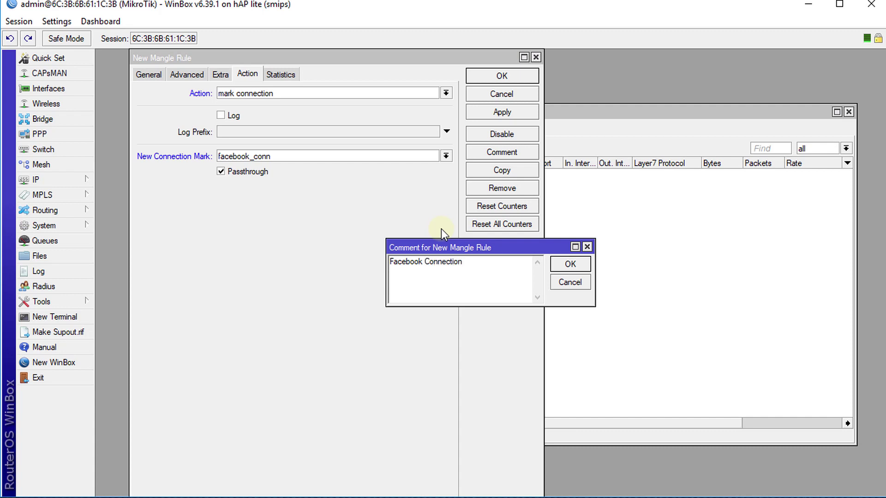
left_click(564, 265)
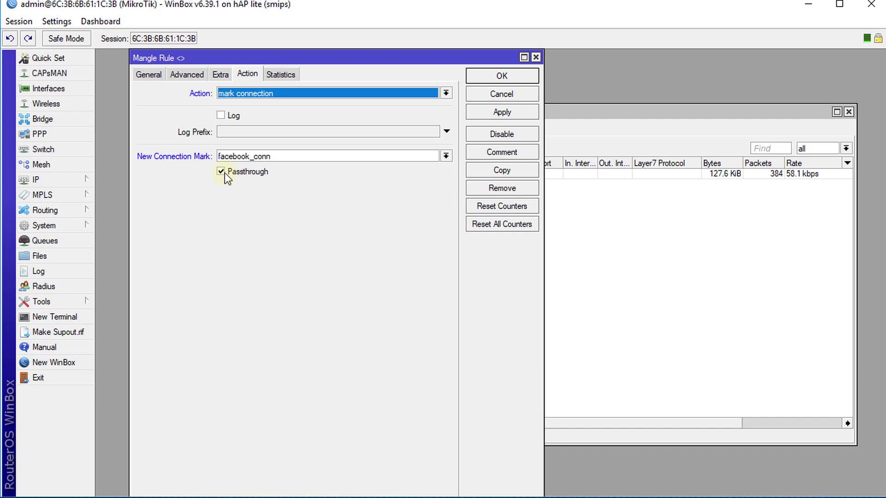
left_click(481, 111)
left_click(486, 77)
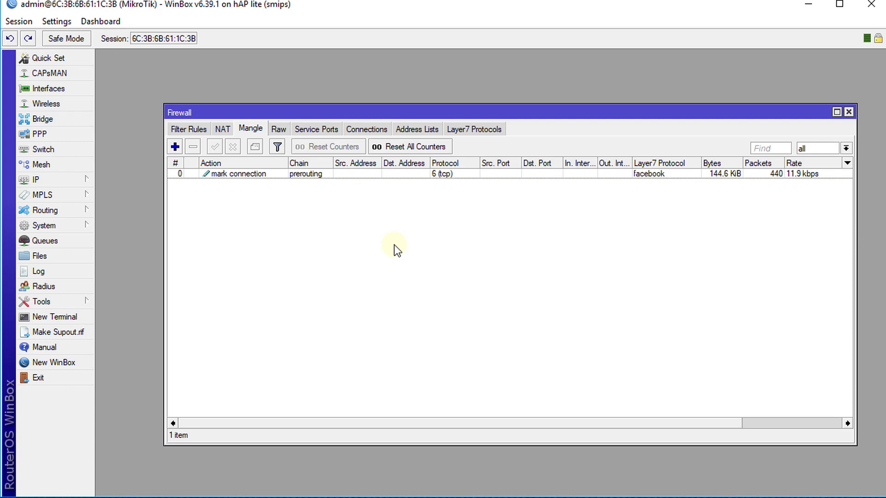
Start a new firewall filter rule keeping chain forward
left_click(189, 131)
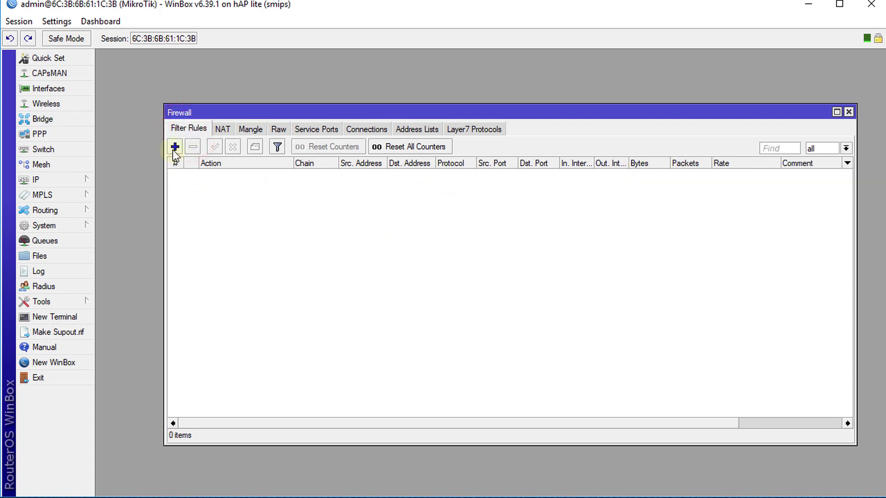
left_click(175, 146)
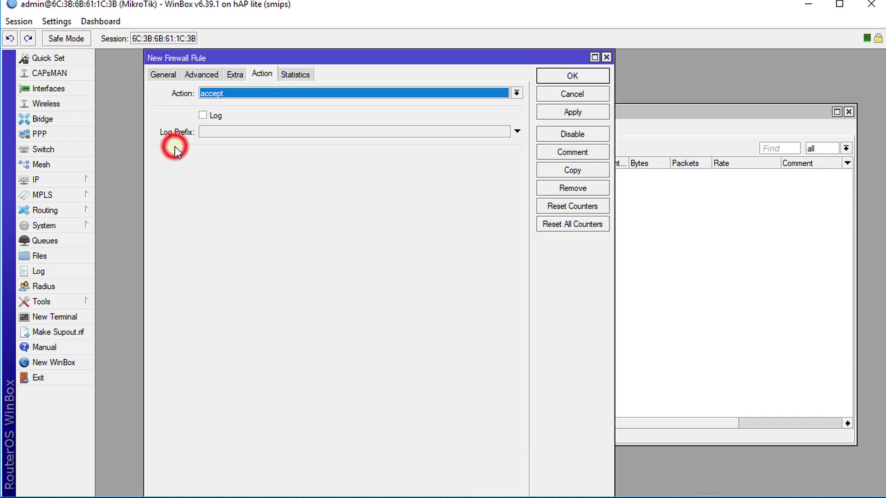
left_click(160, 75)
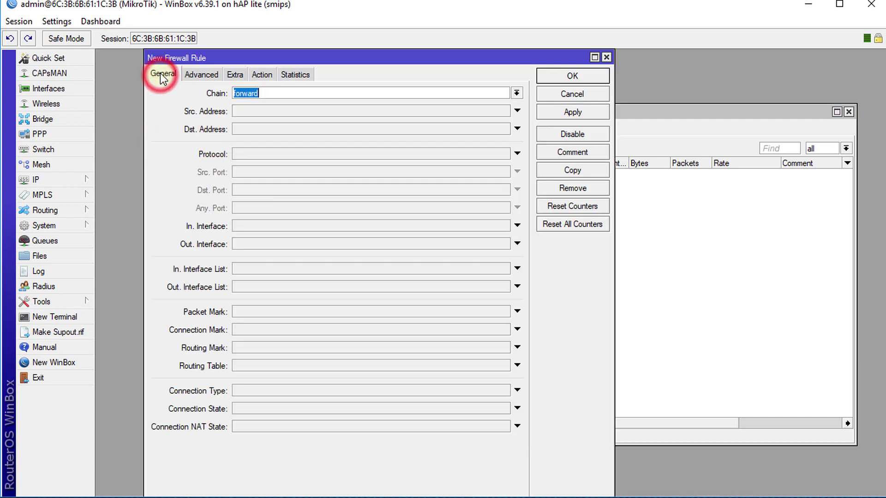
left_click(514, 92)
left_click(514, 93)
Make the filter rule match connection mark facebook_conn and protocol 6 (tcp)
left_click(328, 331)
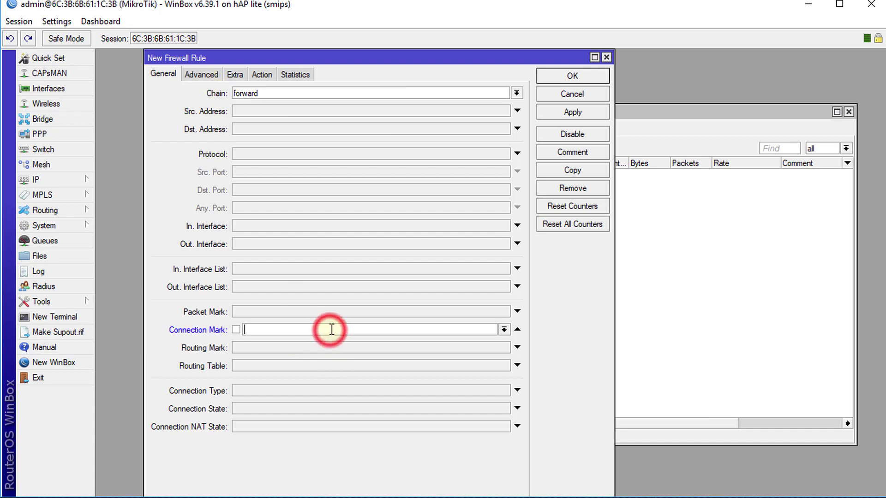
left_click(504, 329)
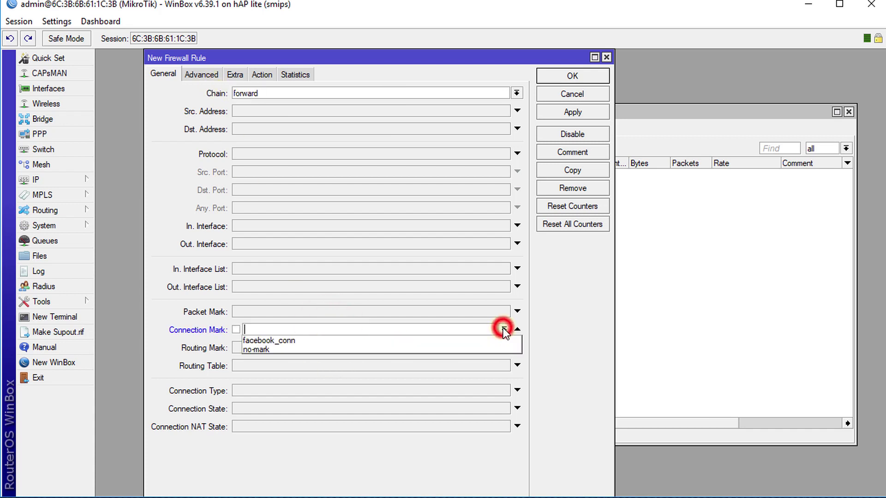
left_click(309, 341)
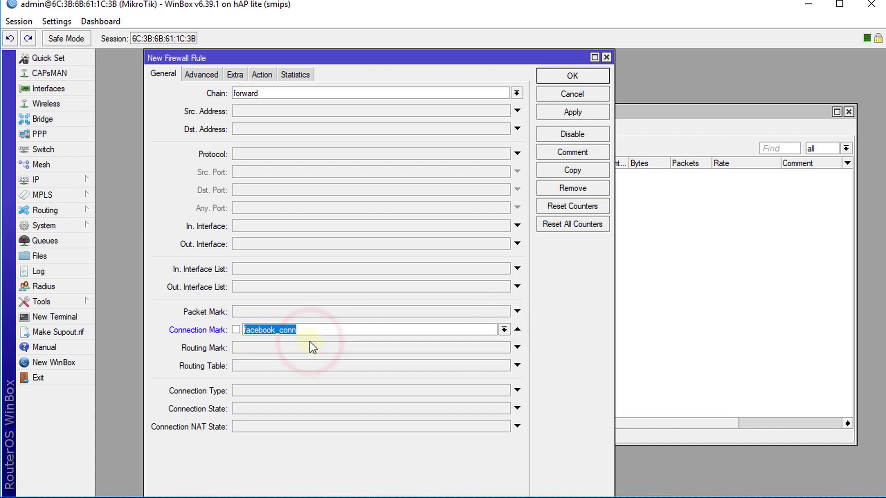
left_click(283, 154)
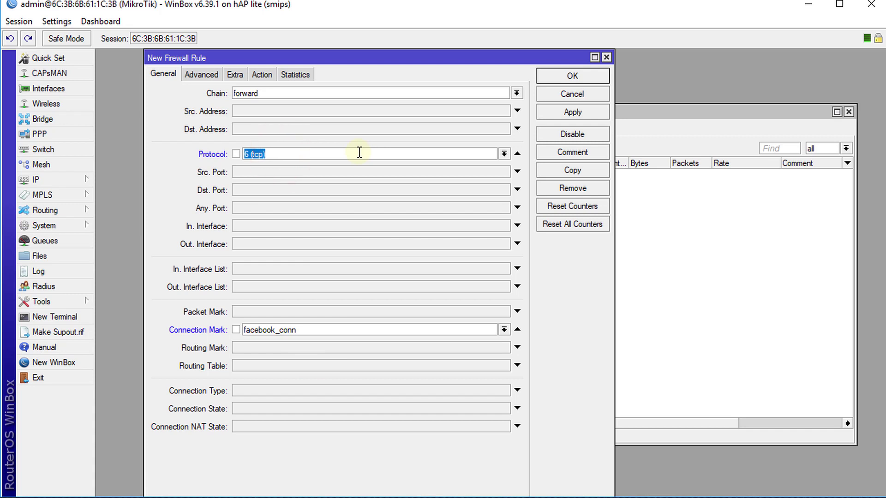
left_click(261, 76)
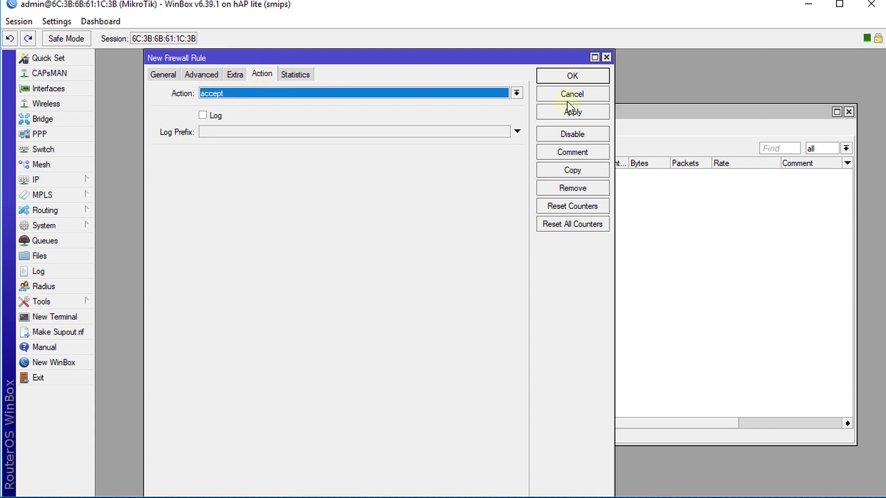
Set the filter rule action to reject, with Reject With set to tcp reset
left_click(517, 94)
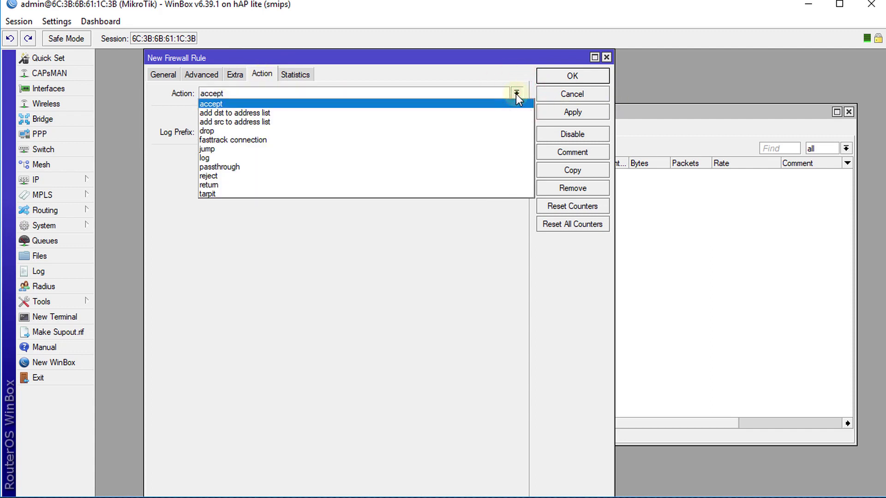
left_click(390, 173)
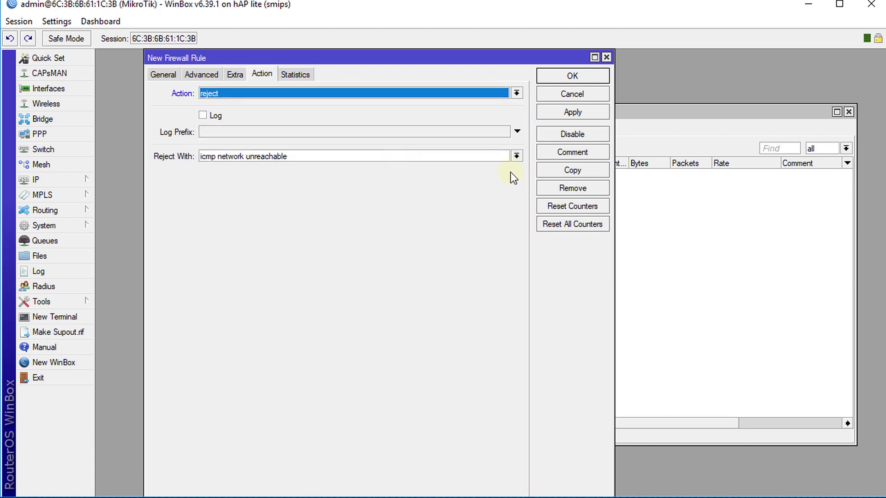
left_click(516, 157)
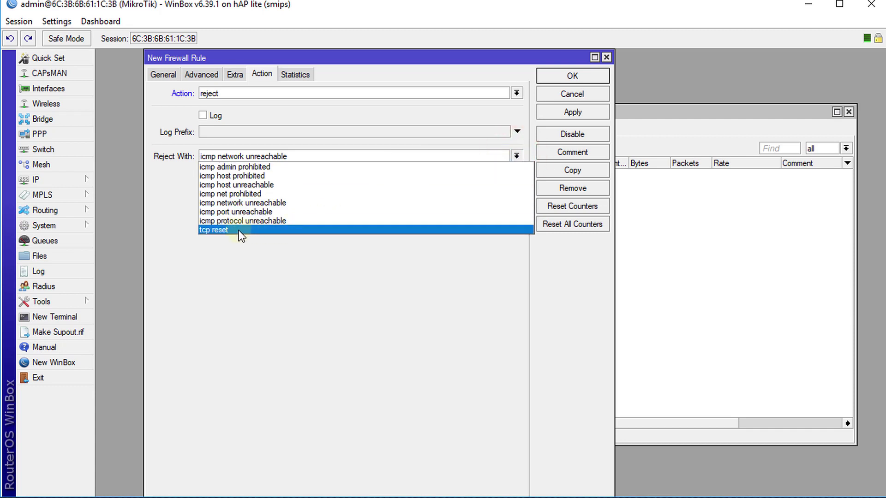
left_click(460, 300)
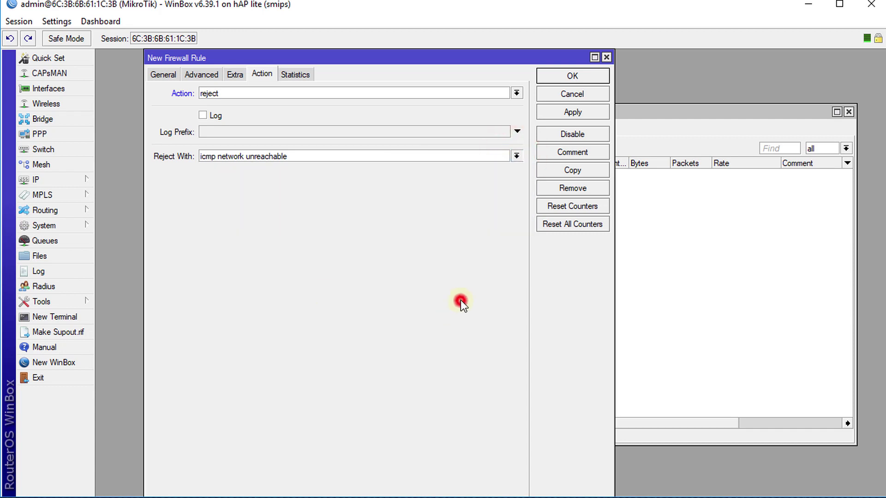
left_click(515, 93)
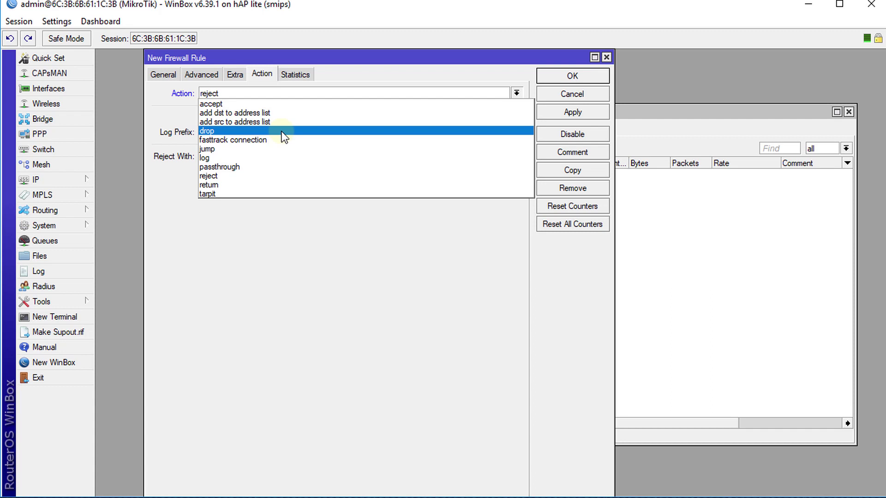
left_click(331, 280)
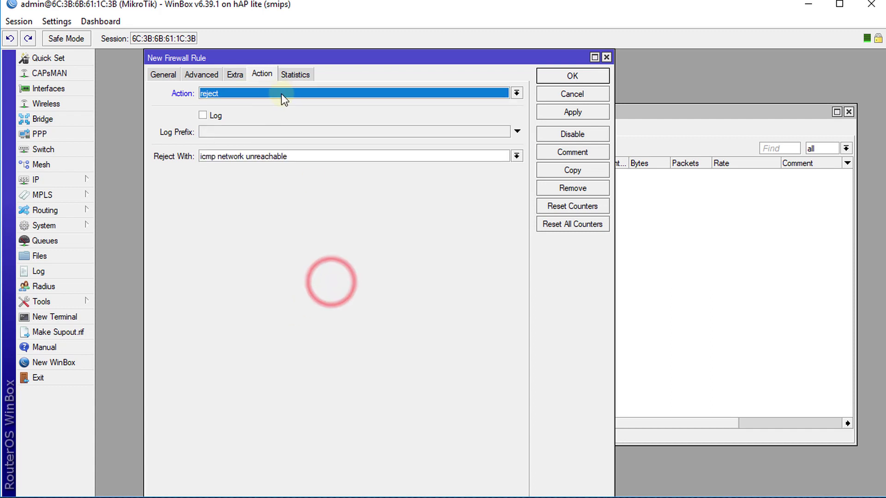
left_click(516, 157)
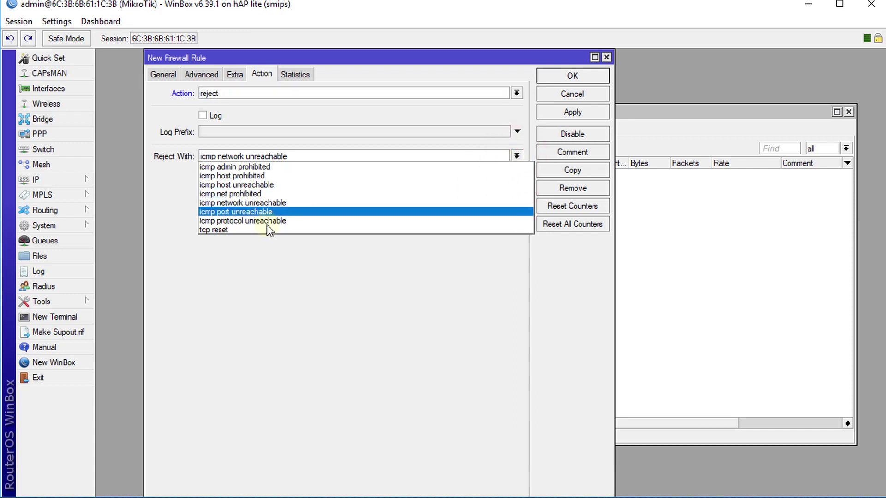
left_click(232, 229)
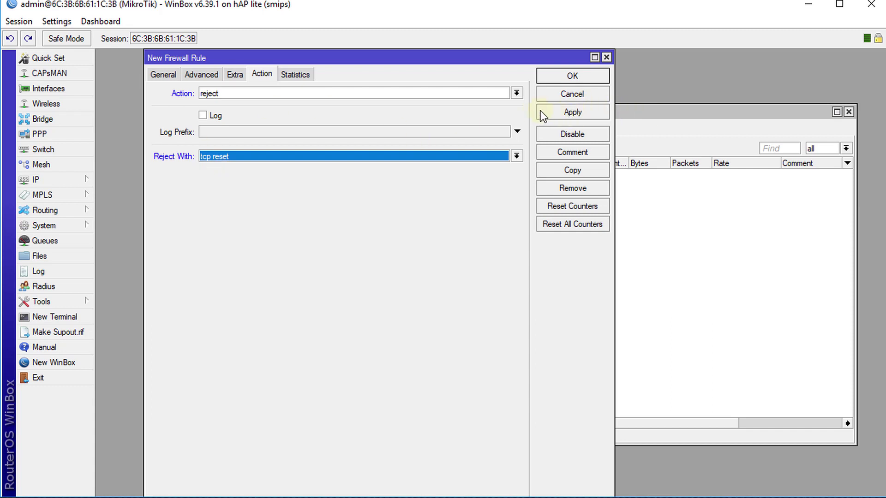
Comment the rule 'Block Facebook' and save it with OK
left_click(555, 151)
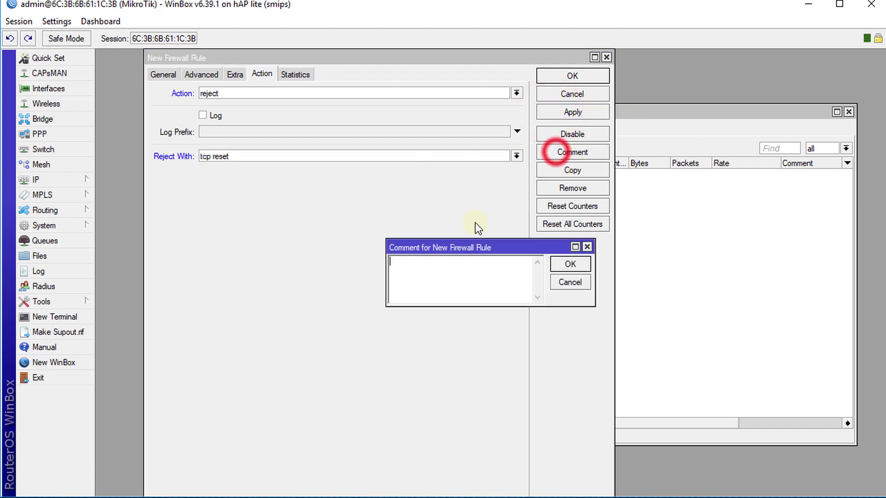
type("Blo")
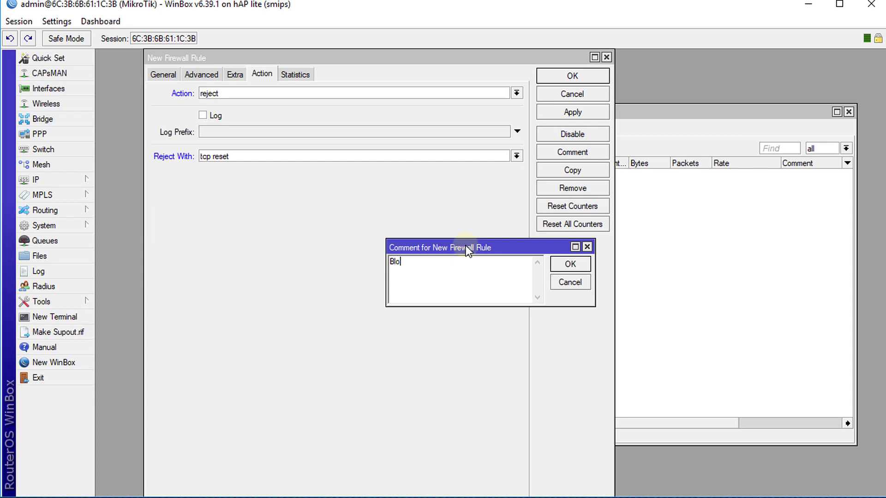
type("ck Facebook")
key("Return")
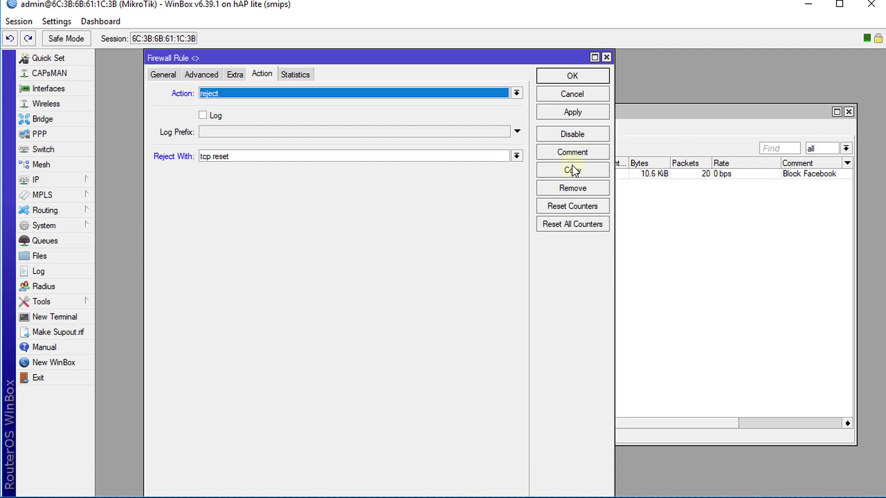
left_click(558, 76)
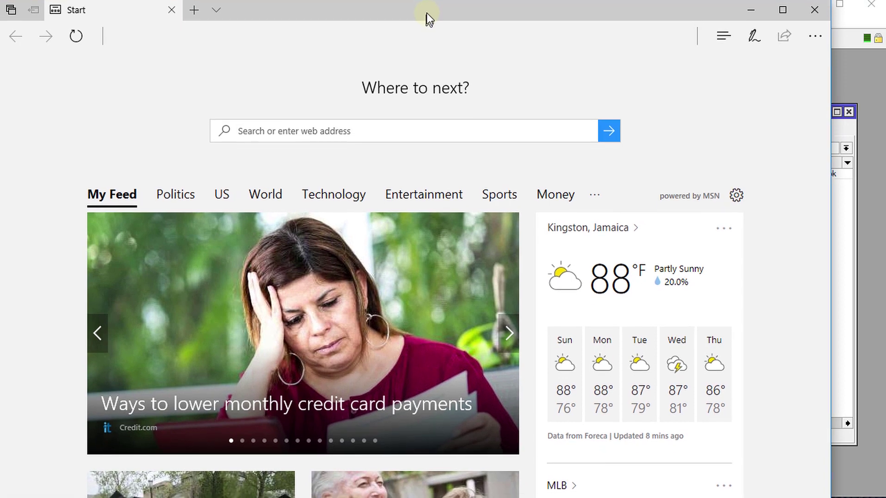
Try loading facebook.com in Edge, then go to Bing from the address bar
type("facebook.com/")
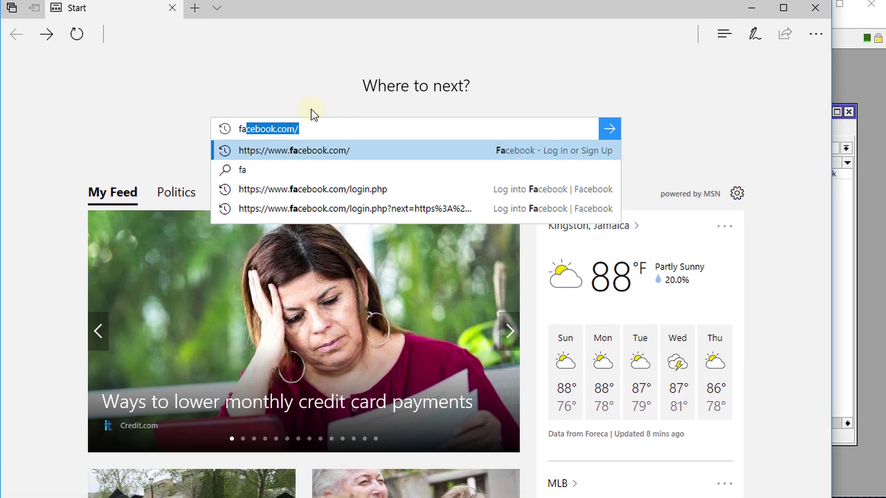
key("Return")
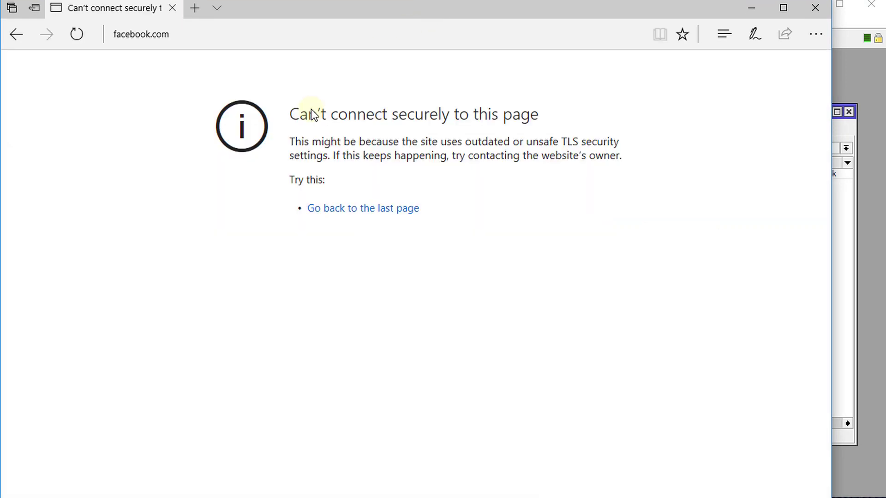
left_click(229, 33)
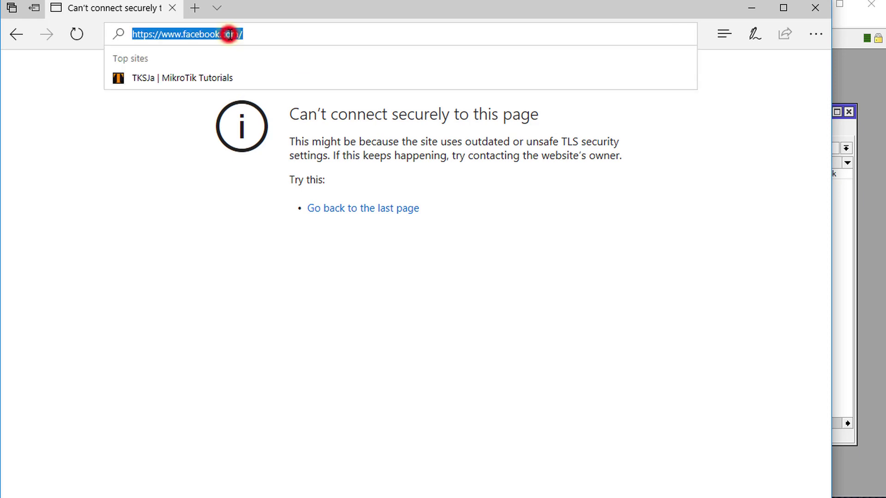
left_click(262, 34)
left_click(261, 36)
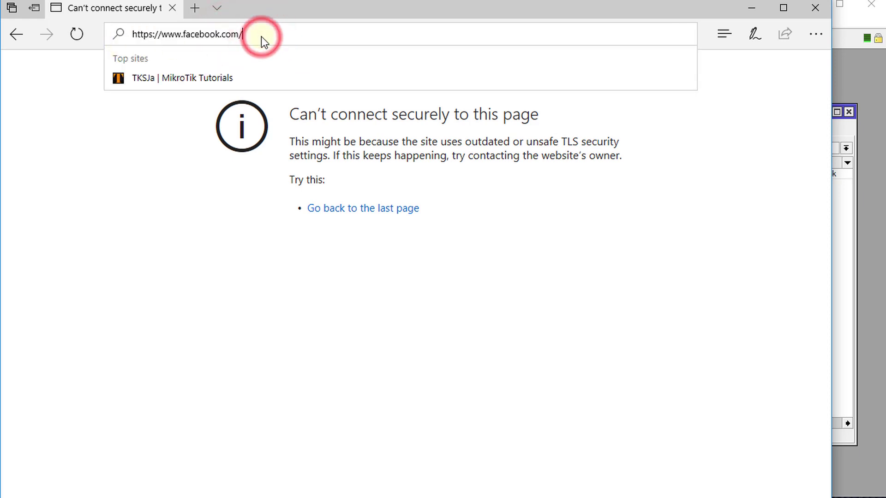
triple_click(258, 33)
type("b")
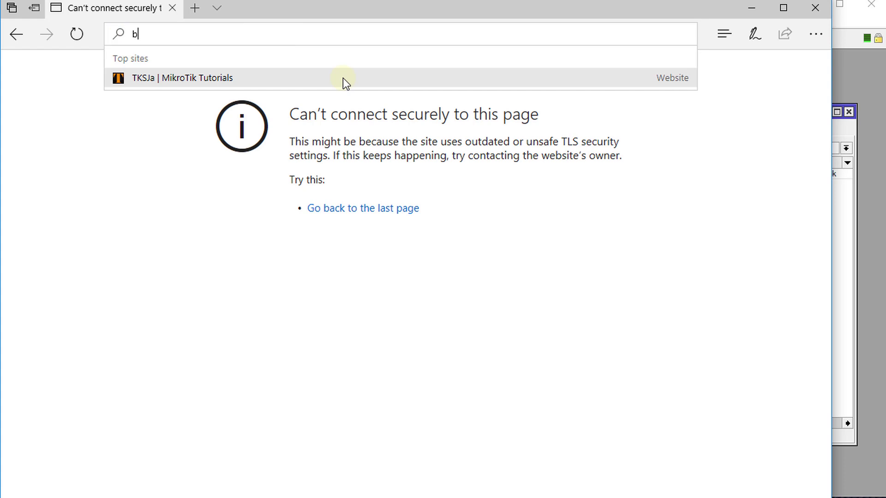
type("ing")
left_click(342, 79)
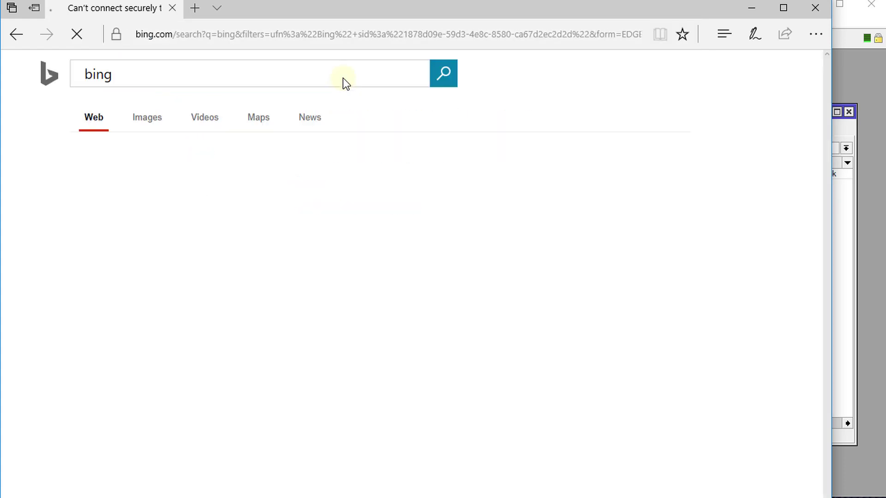
Search Bing for facebook, open the Careers result in a new tab, and close it after it fails
left_click(153, 71)
double_click(154, 71)
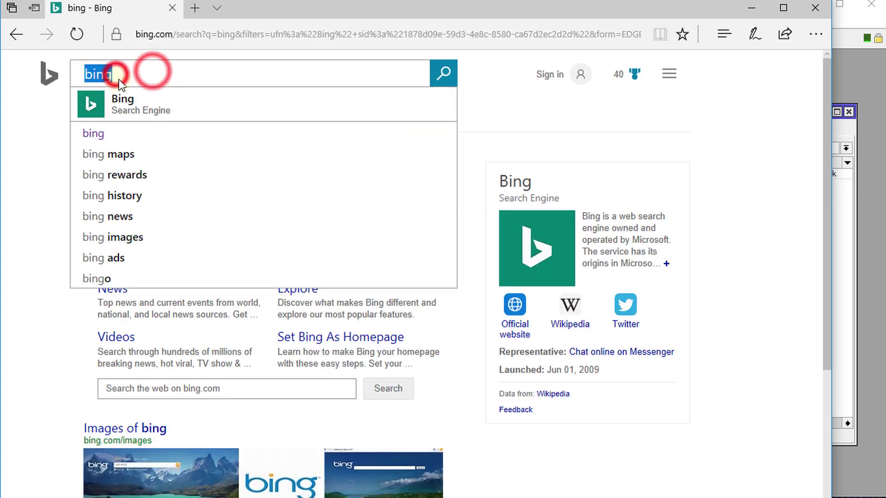
type("face")
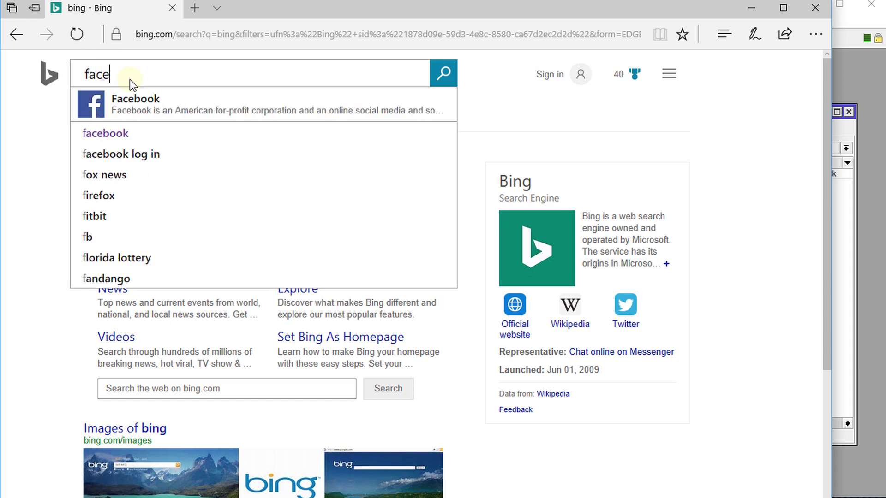
left_click(134, 111)
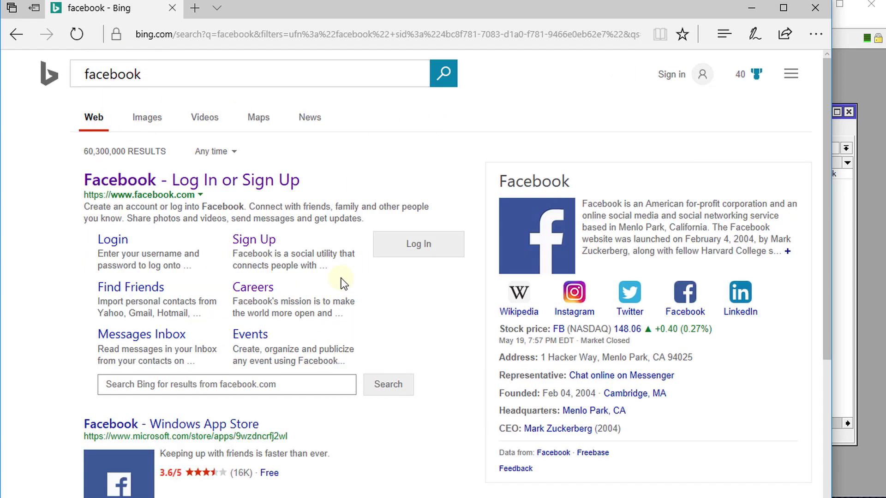
right_click(241, 289)
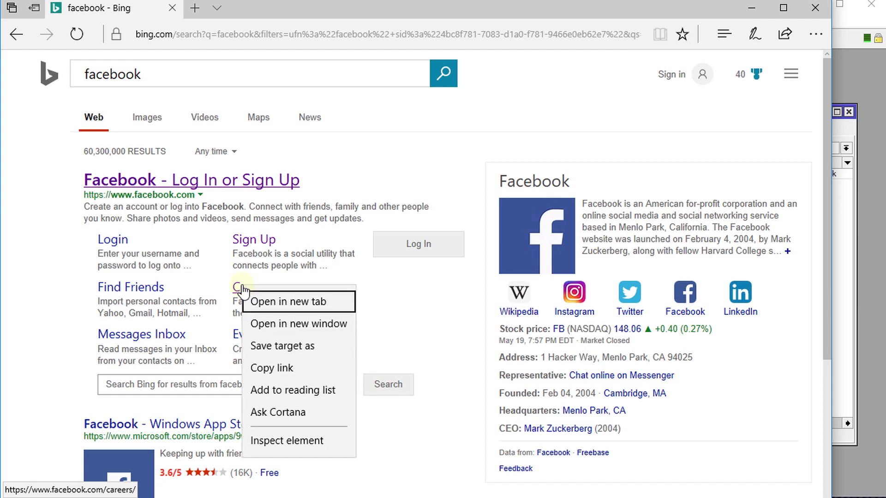
left_click(268, 303)
left_click(241, 10)
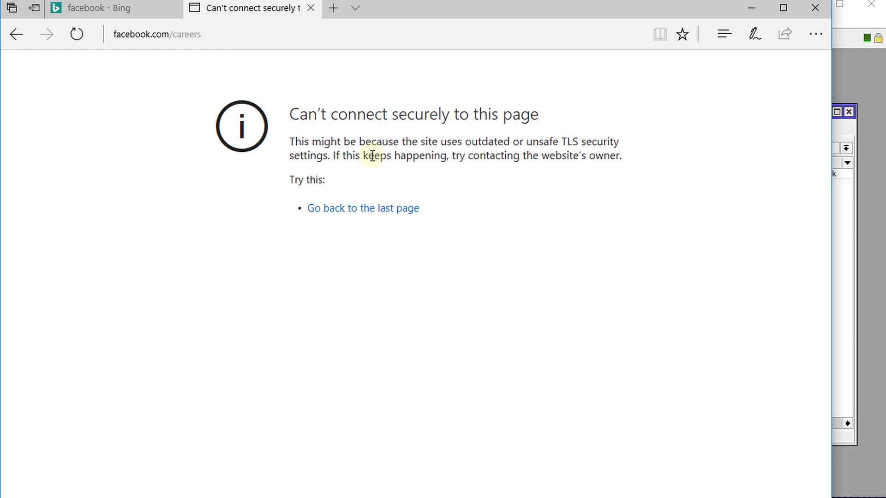
left_click(355, 209)
left_click(311, 8)
Open the Facebook login result in a new tab to confirm it cannot connect
right_click(119, 242)
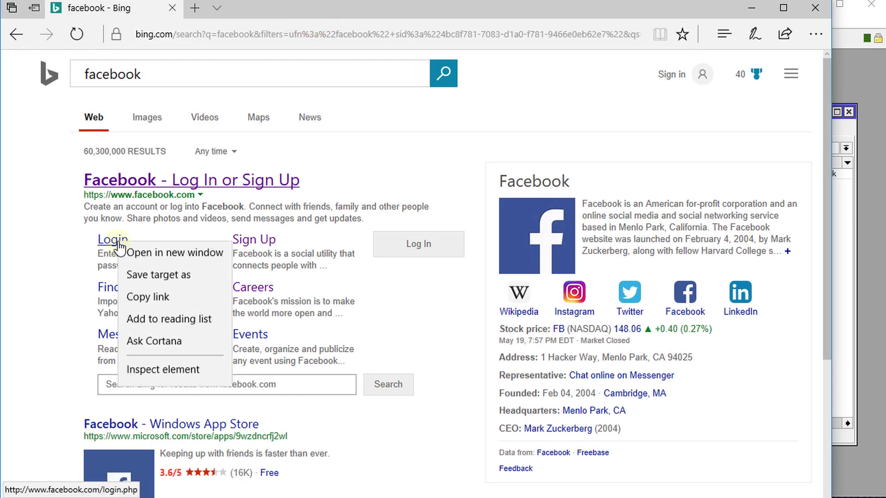
left_click(133, 259)
left_click(244, 7)
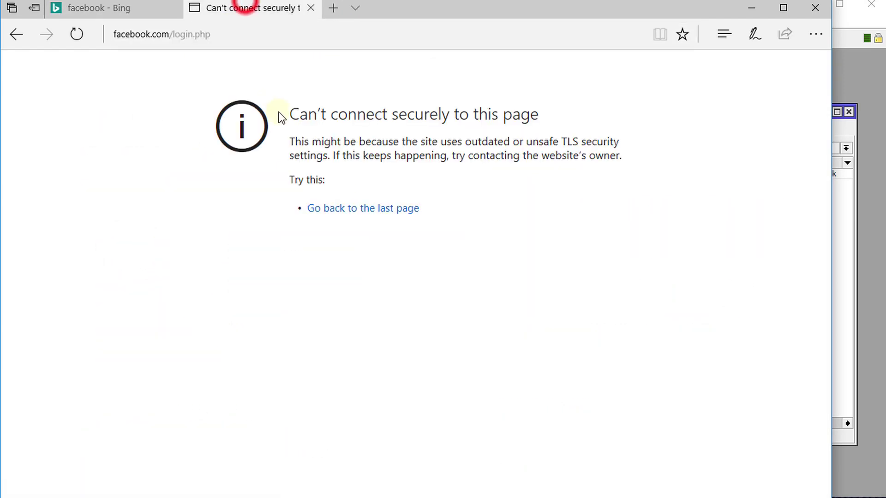